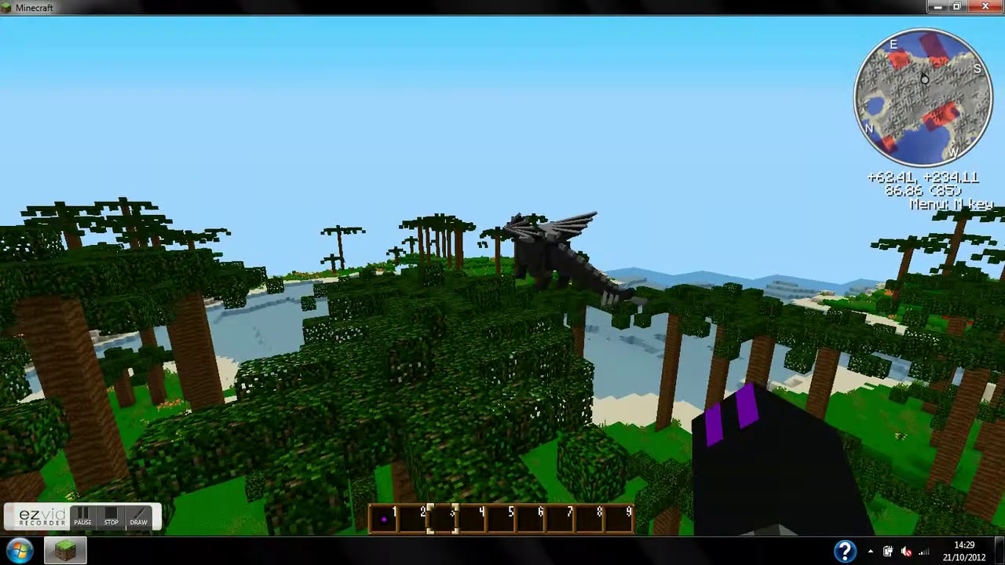
# Fly above the canopy and down into the glass-floored pit to view the lava beneath.
pyautogui.press('e')
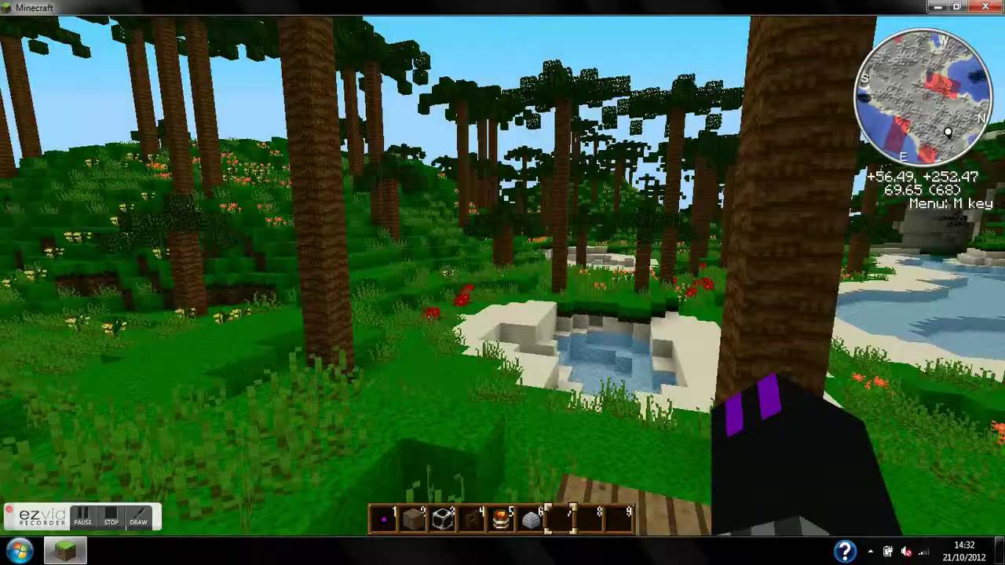
pyautogui.press('space')
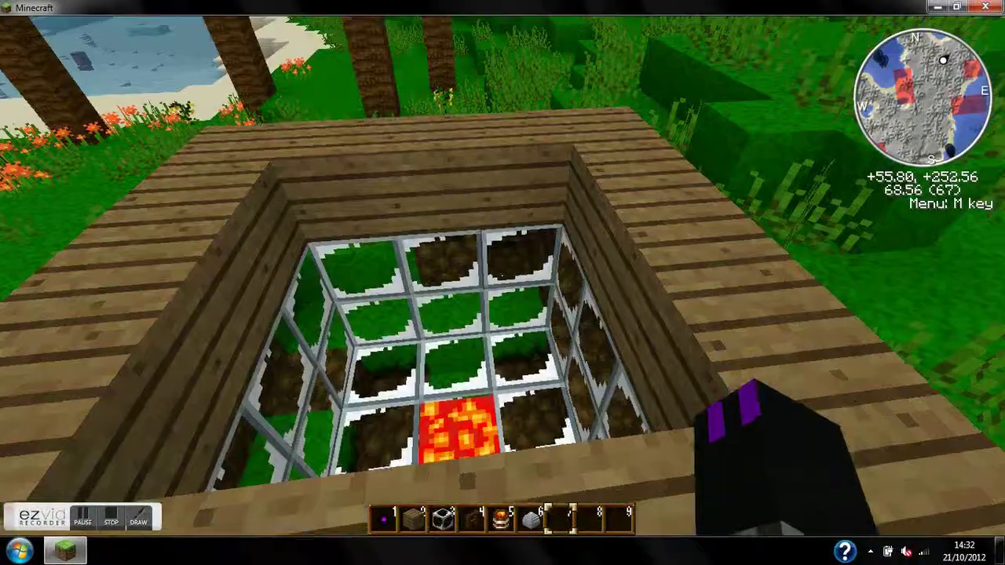
pyautogui.press('space')
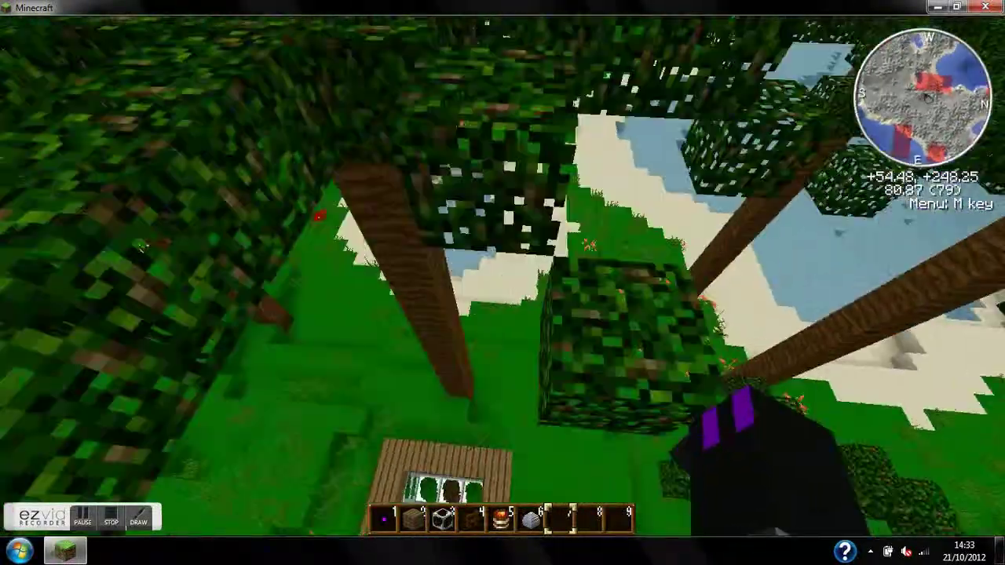
pyautogui.press('shift')
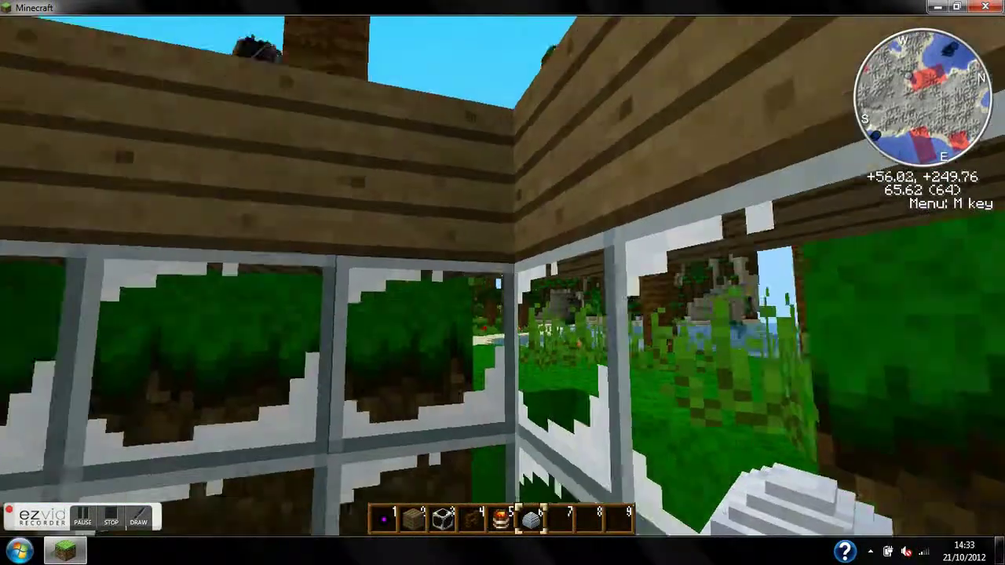
pyautogui.press('space')
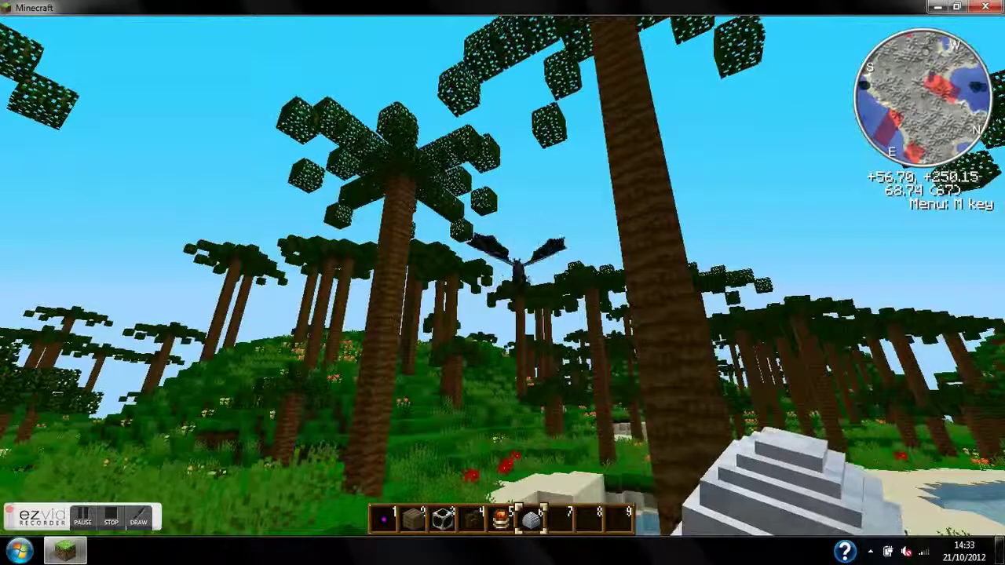
pyautogui.press('shift')
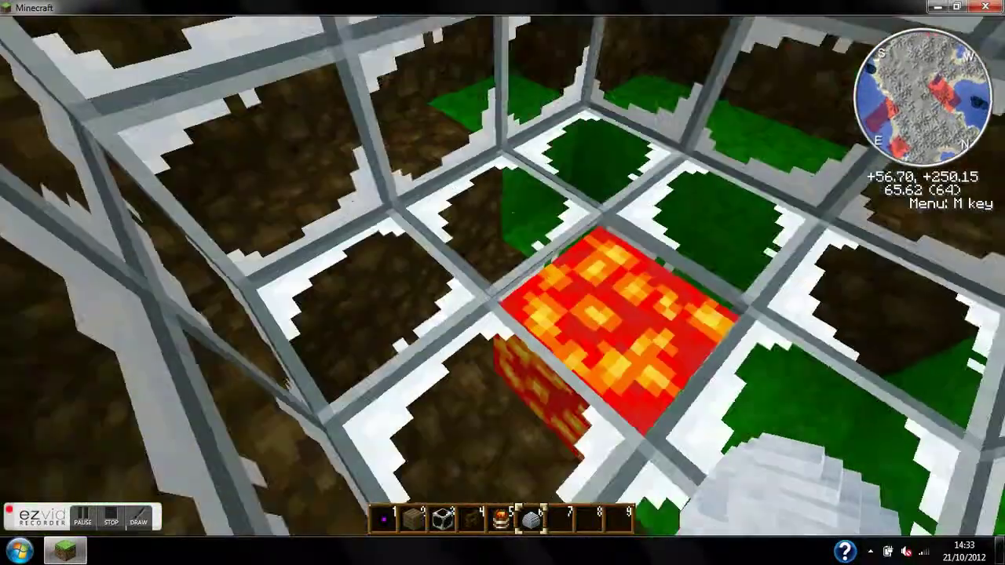
# Place the dragon egg on the glass floor over the lava and fly up out of the pit.
pyautogui.press('e')
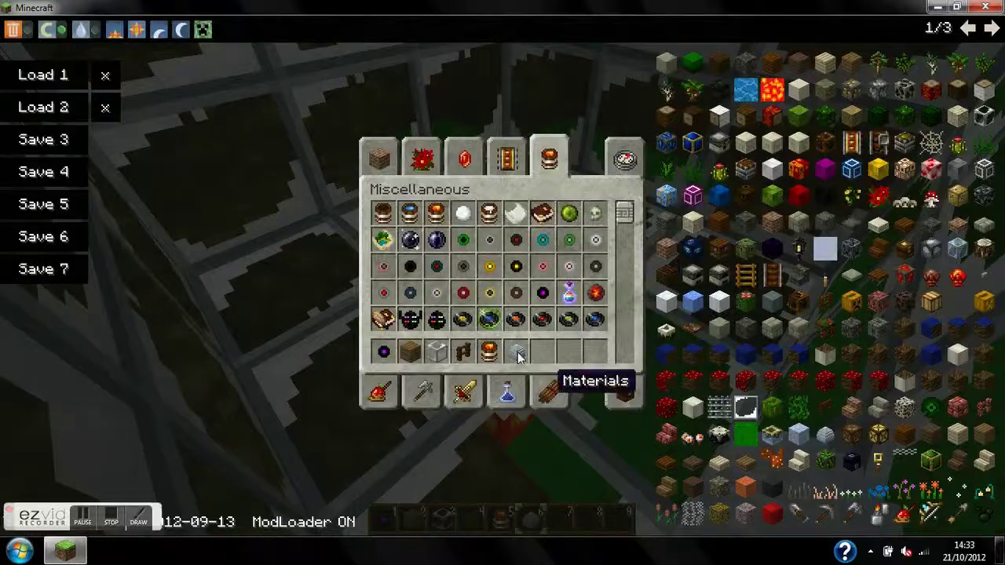
pyautogui.press('Escape')
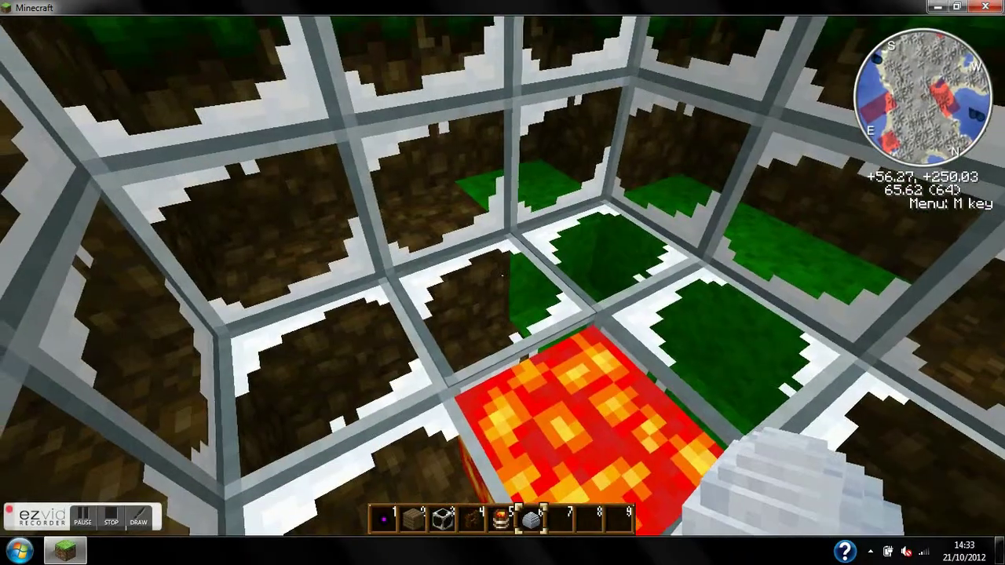
pyautogui.rightClick(502, 283)
pyautogui.press('space')
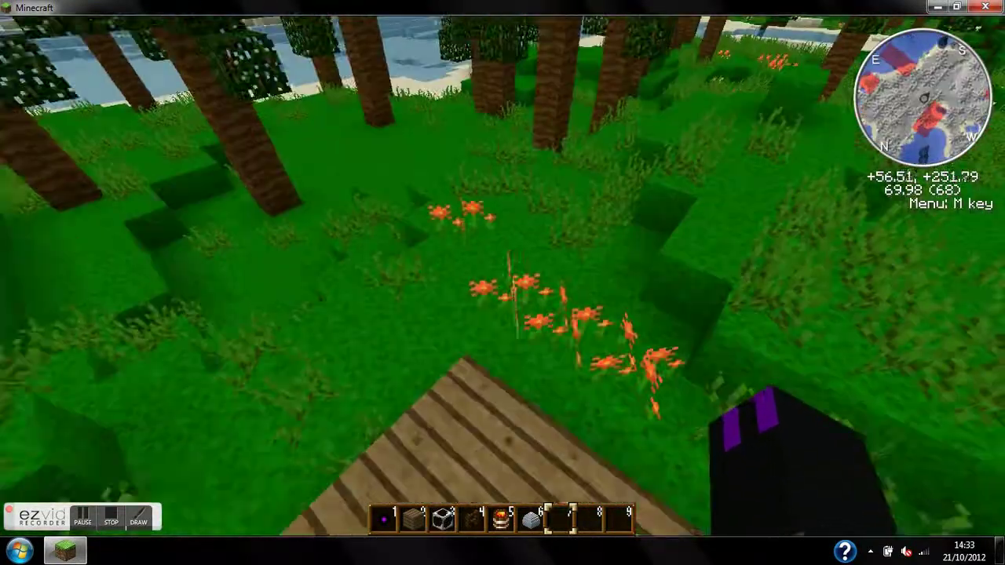
# Fly back into the pit and out again, then switch to holding the Ender Dragon egg.
pyautogui.press('5')
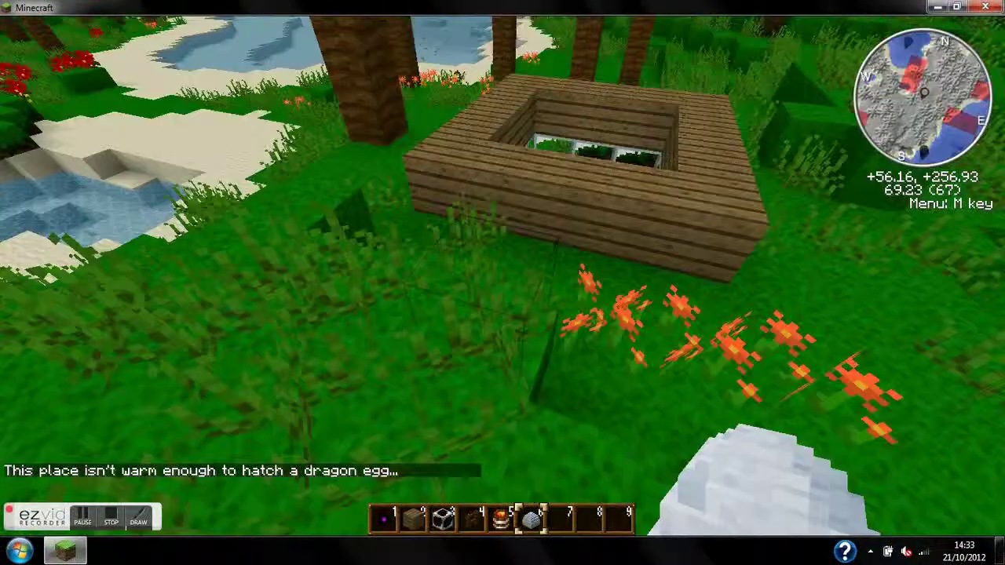
pyautogui.press('w')
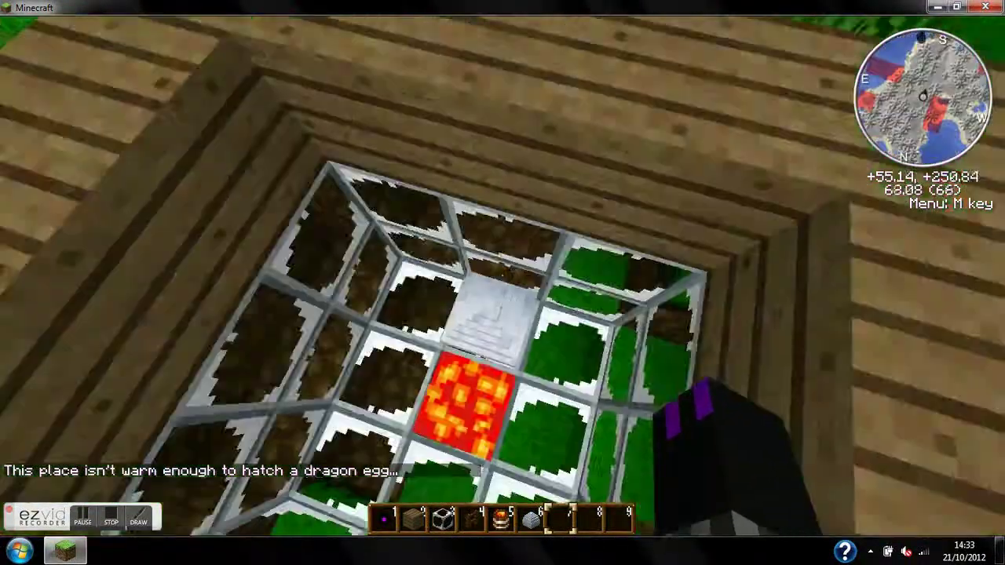
pyautogui.press('space')
pyautogui.press('7')
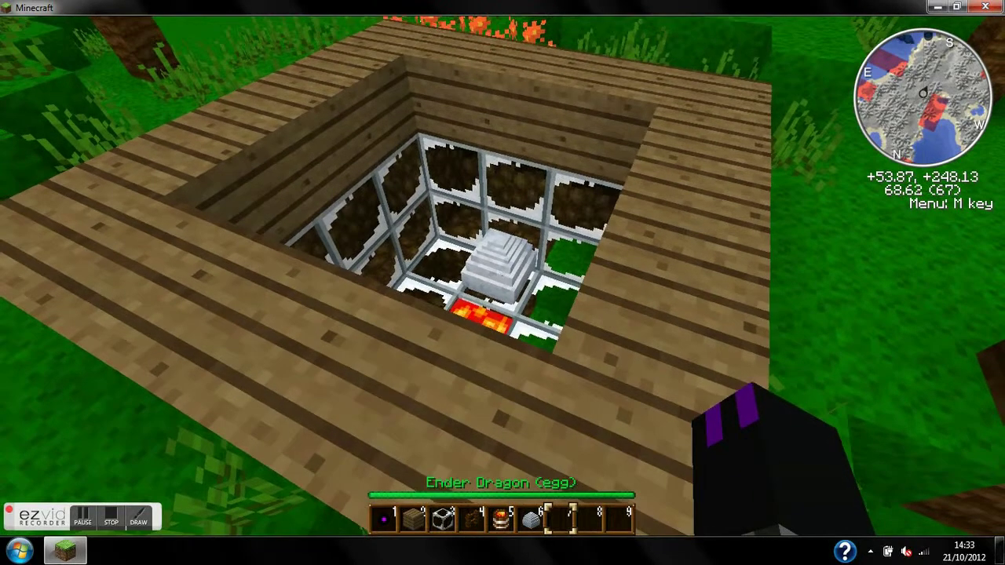
pyautogui.press('e')
# Spawn an Ender Dragon on the grassy jungle clearing with the held spawn egg.
pyautogui.press('Escape')
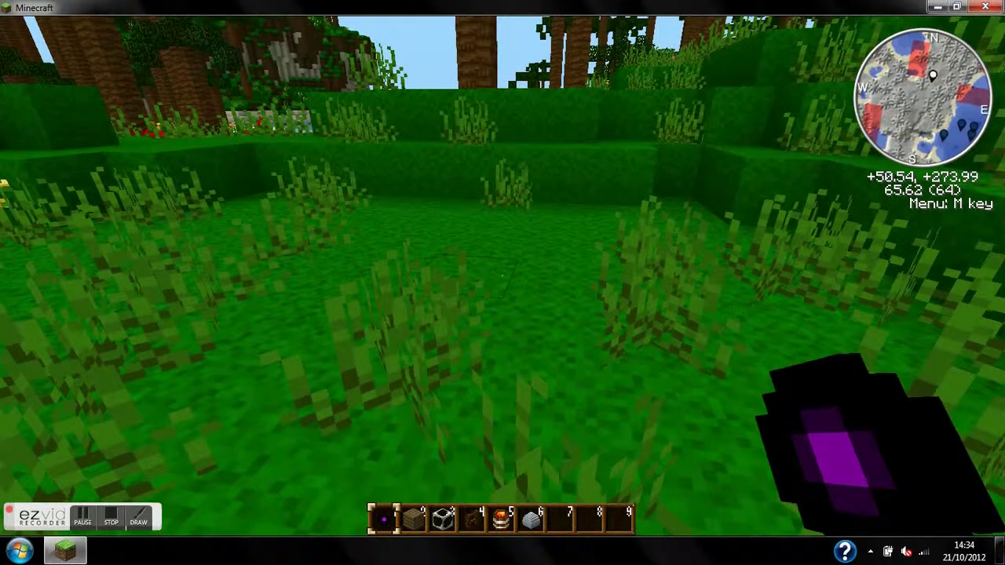
pyautogui.rightClick(502, 283)
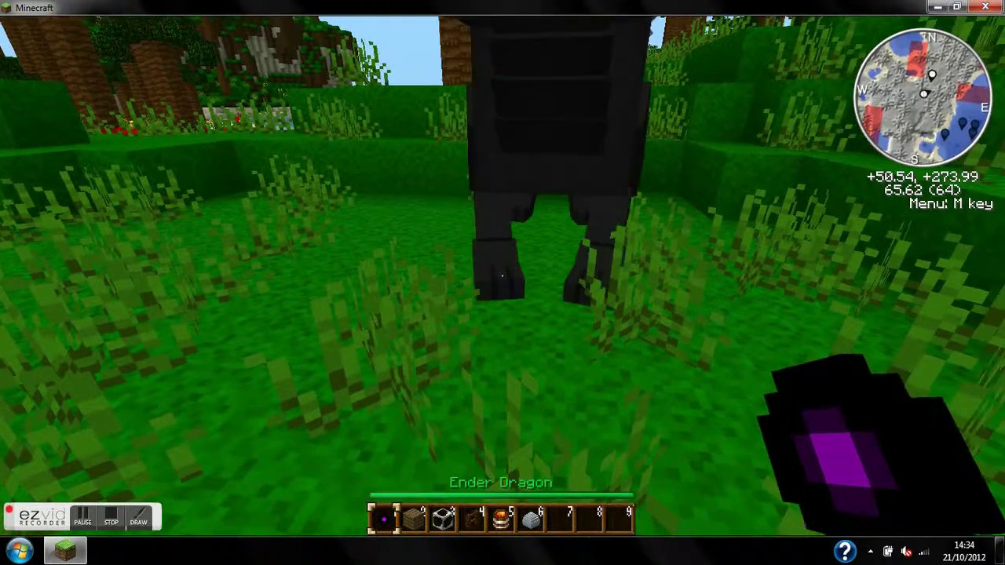
# Take a stack of 64 fish from TMI page 2 into the hotbar and feed the young dragon.
pyautogui.press('e')
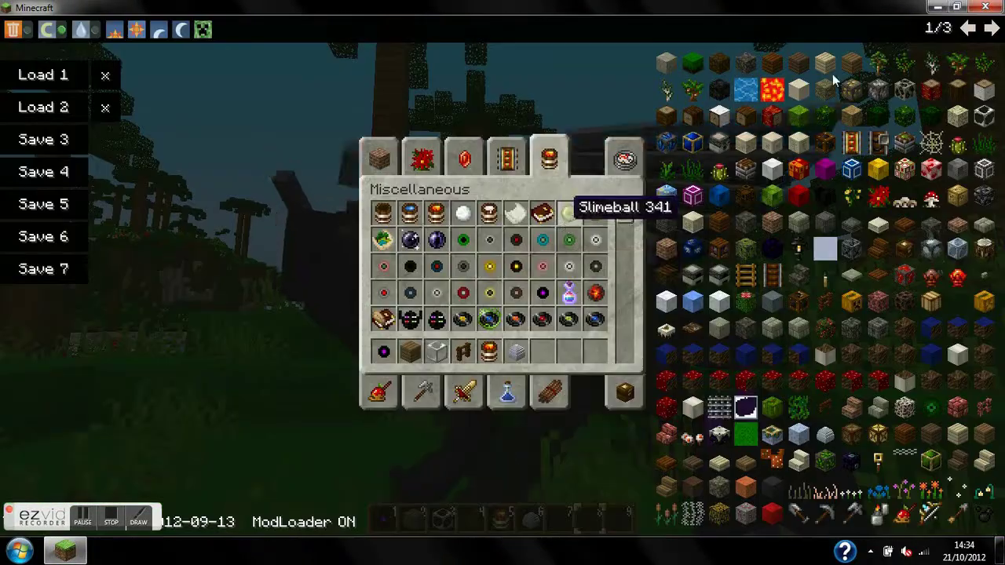
pyautogui.click(990, 29)
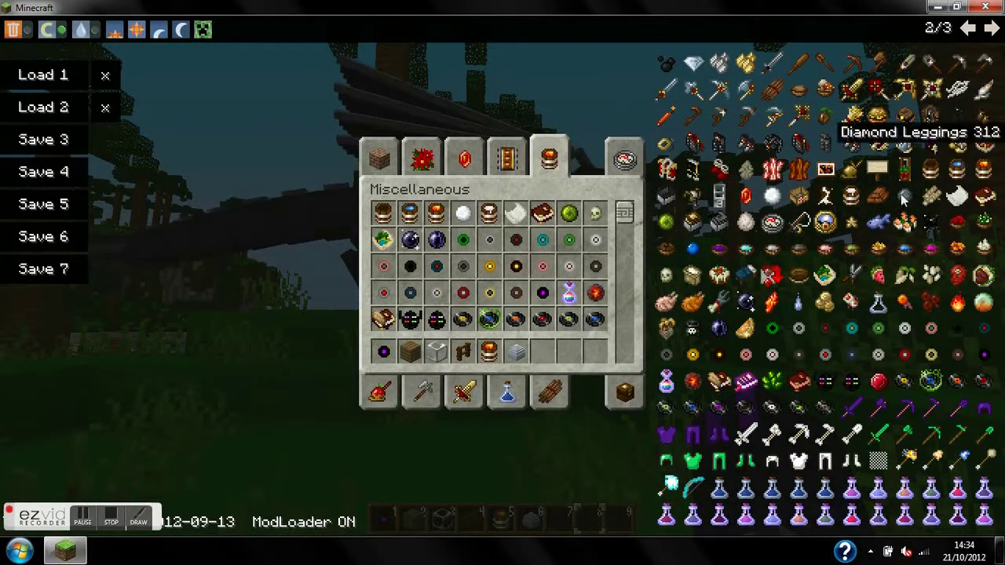
pyautogui.press('e')
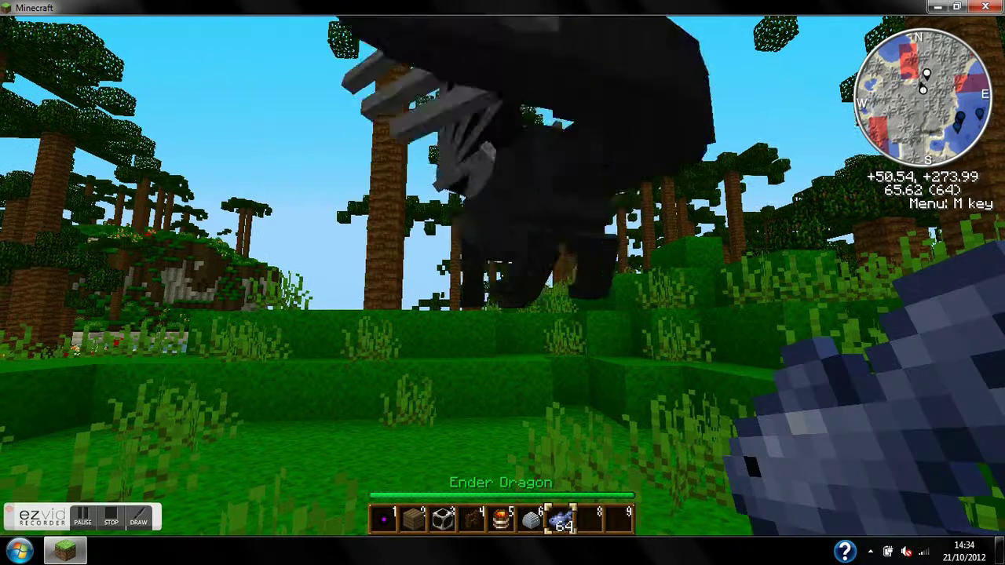
pyautogui.press('e')
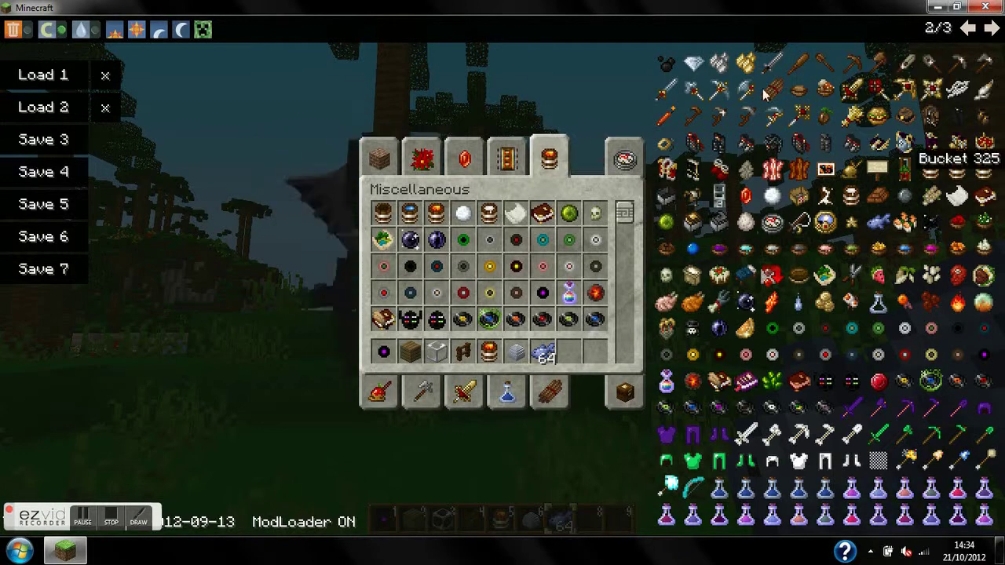
pyautogui.press('e')
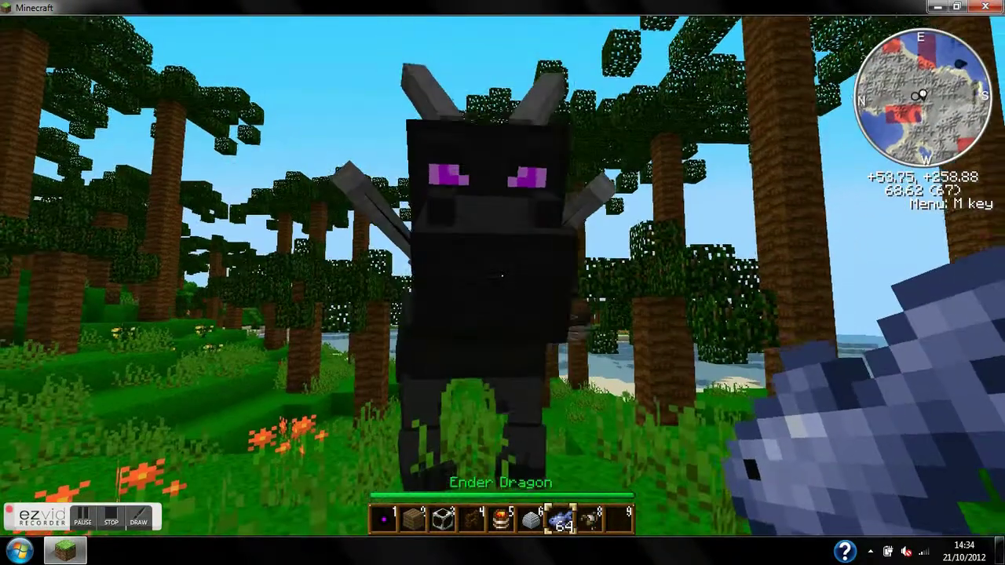
pyautogui.scroll(-1, 502, 283)
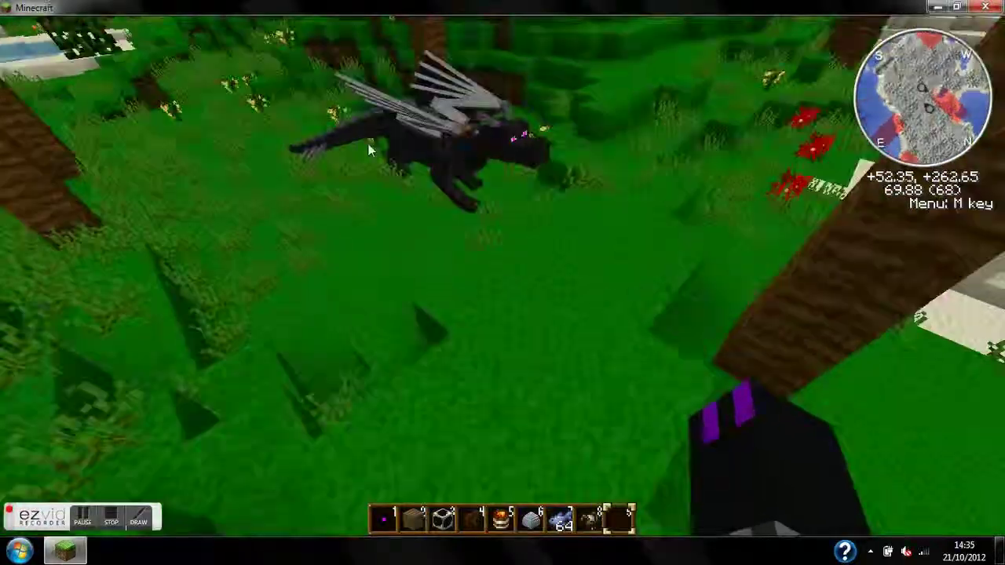
pyautogui.press('e')
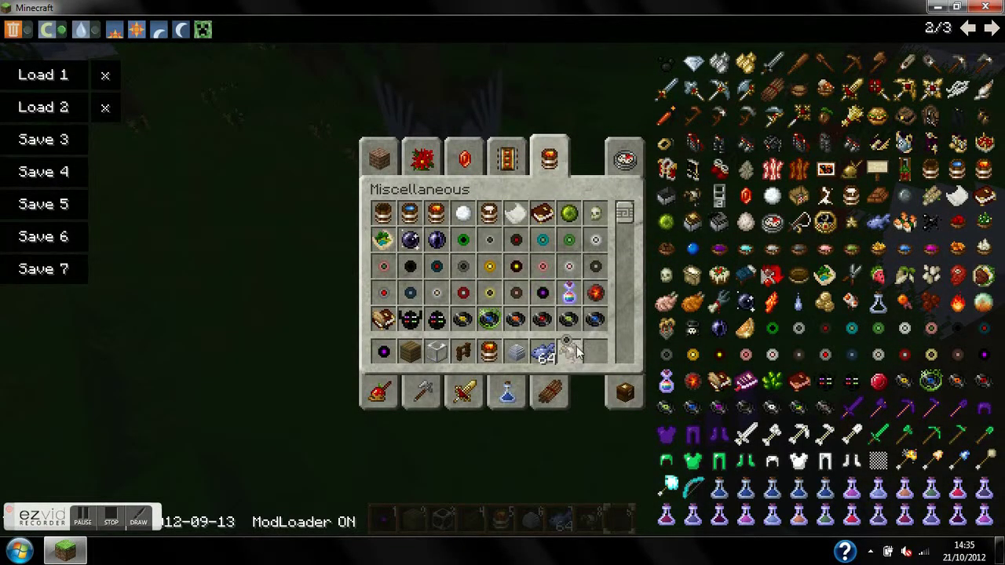
# Spawn a cow beside the Ender Dragon using a cow spawn egg.
pyautogui.press('Escape')
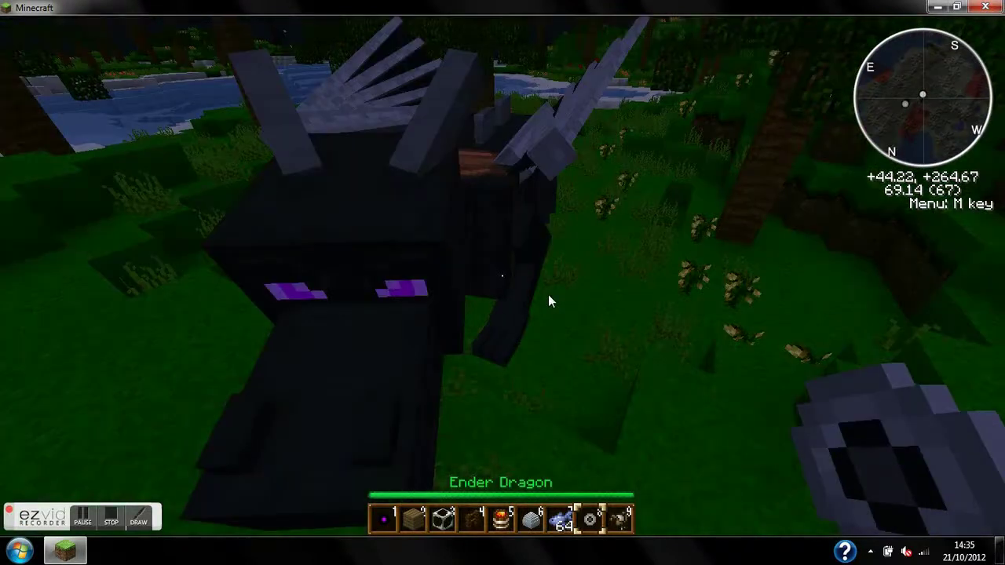
pyautogui.press('e')
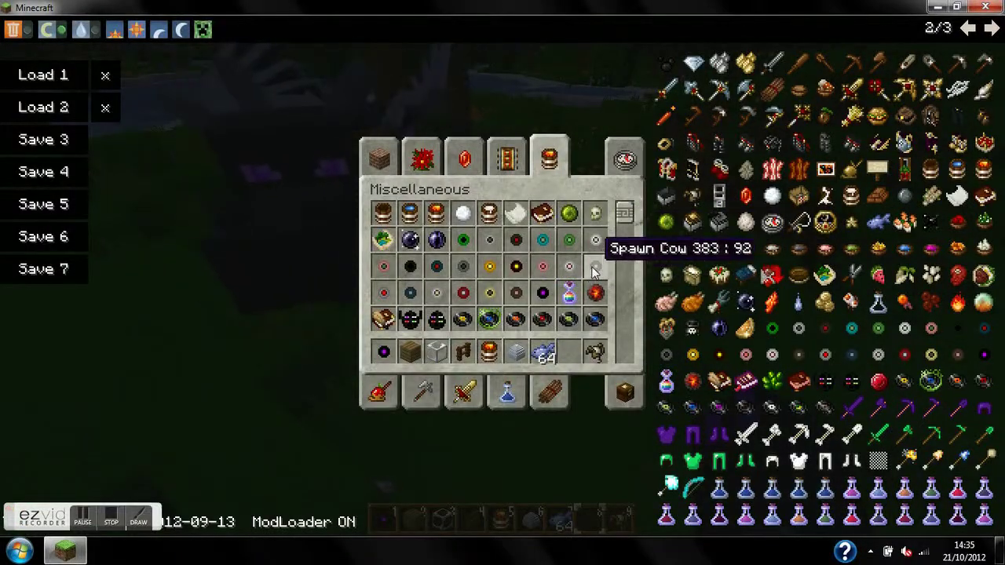
pyautogui.click(592, 318)
pyautogui.press('Escape')
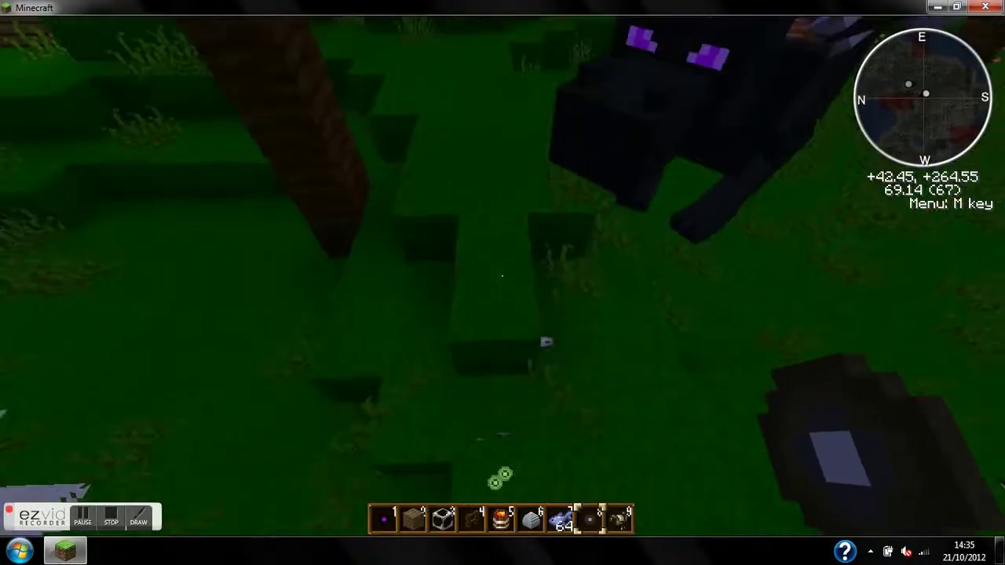
pyautogui.rightClick(502, 282)
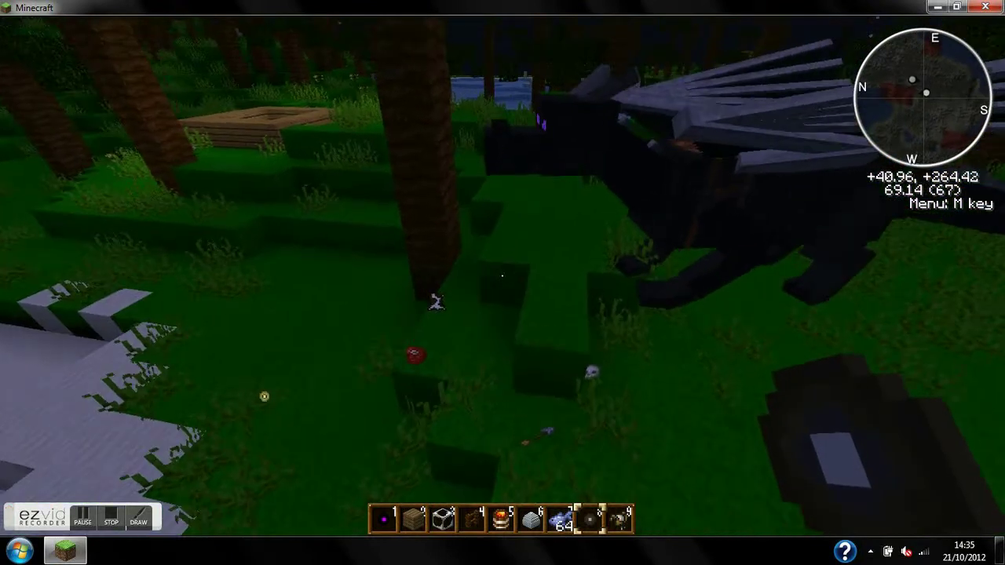
# Set the sound volume to 64% in the game settings and resume play.
pyautogui.press('e')
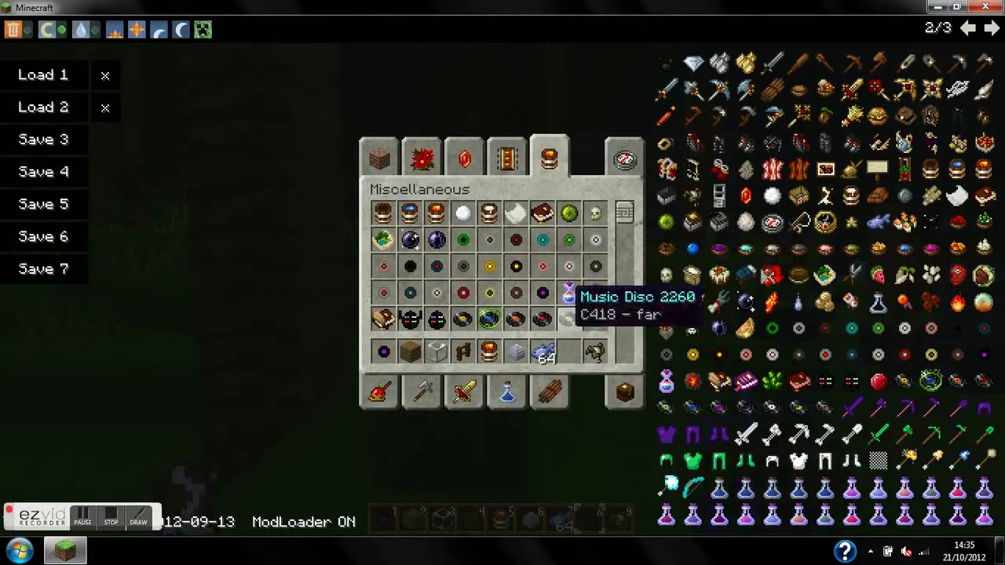
pyautogui.press('Escape')
pyautogui.press('Escape')
pyautogui.click(426, 276)
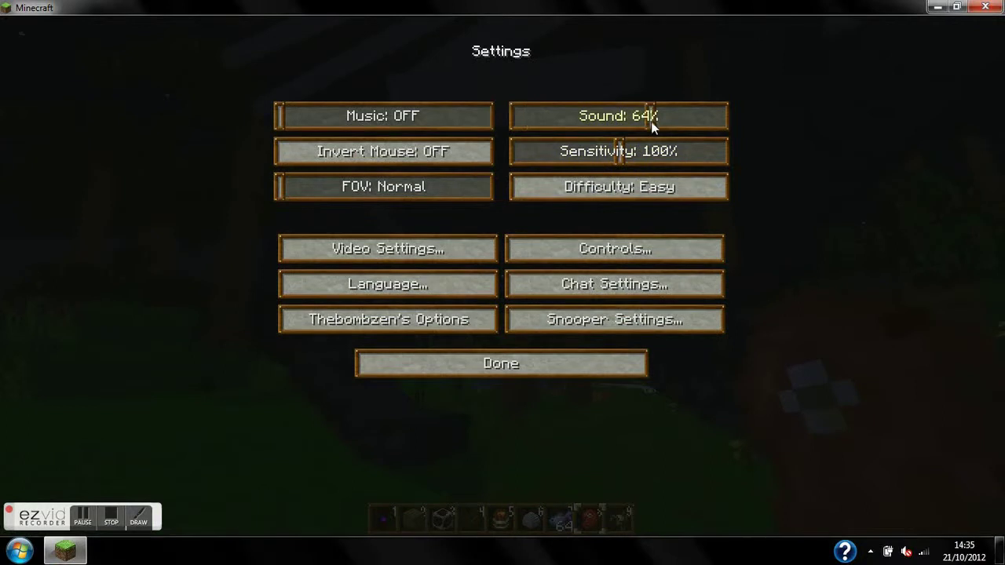
pyautogui.click(499, 369)
pyautogui.click(499, 171)
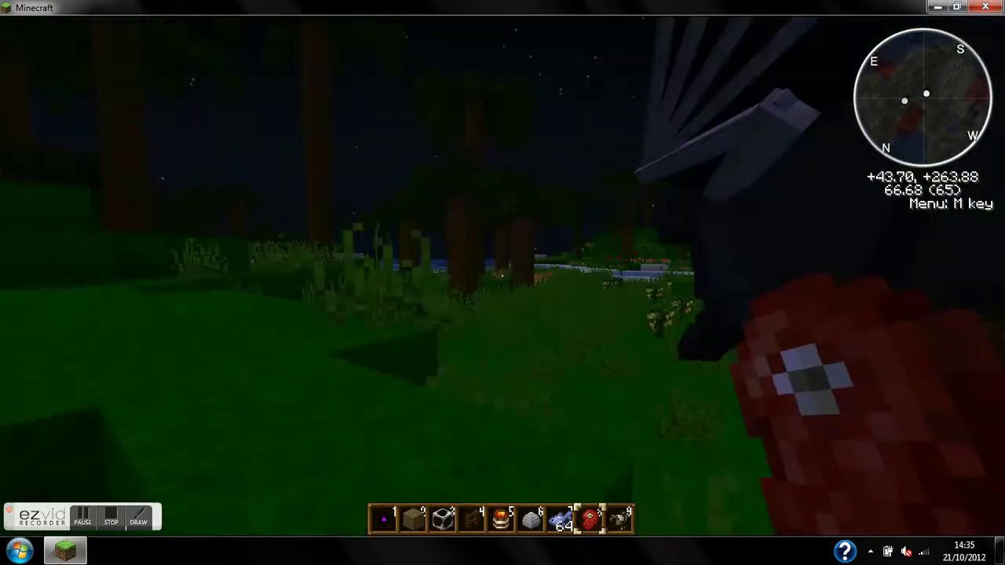
# Close and reopen the creative inventory, leaving it open.
pyautogui.press('e')
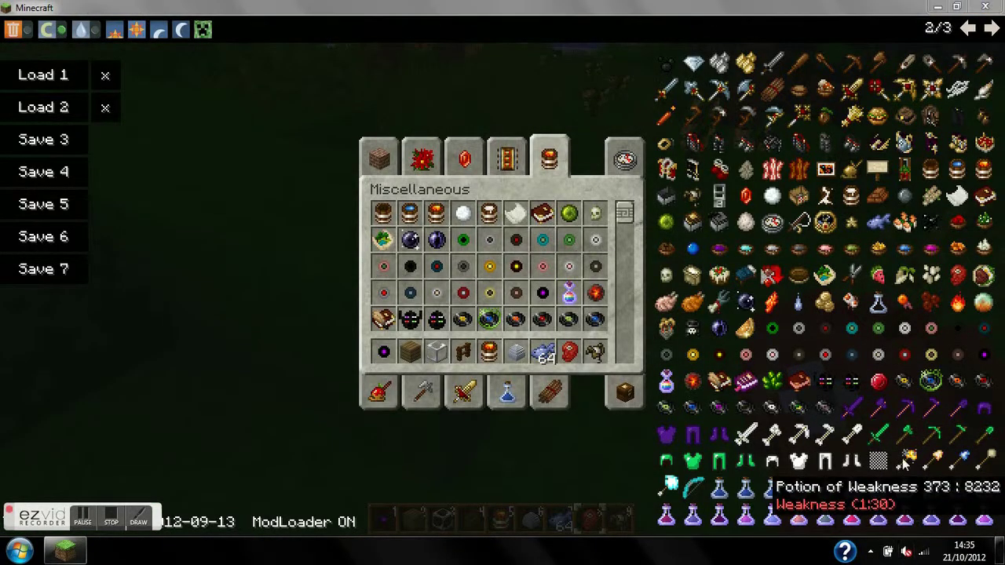
pyautogui.press('Escape')
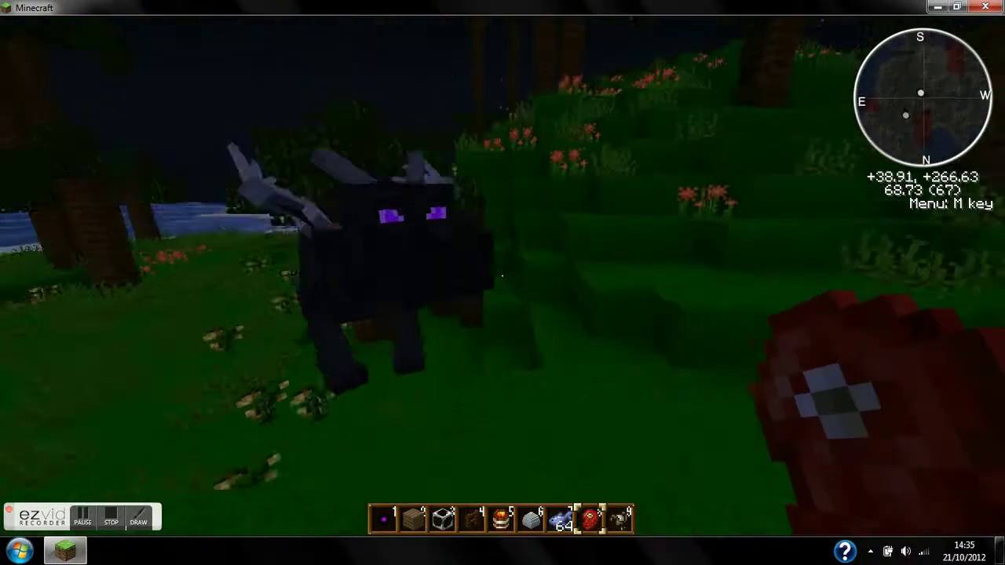
pyautogui.press('e')
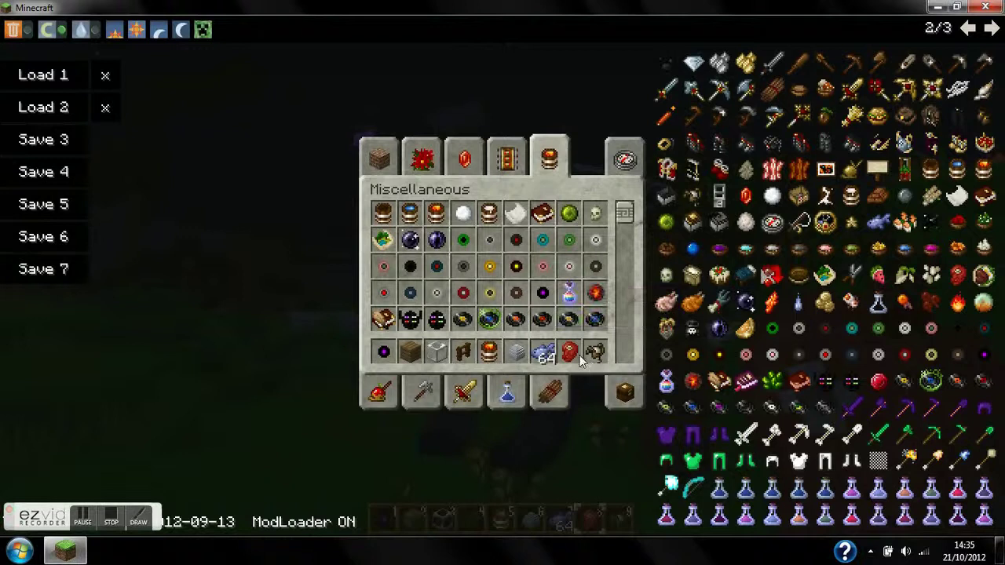
pyautogui.press('e')
pyautogui.press('e')
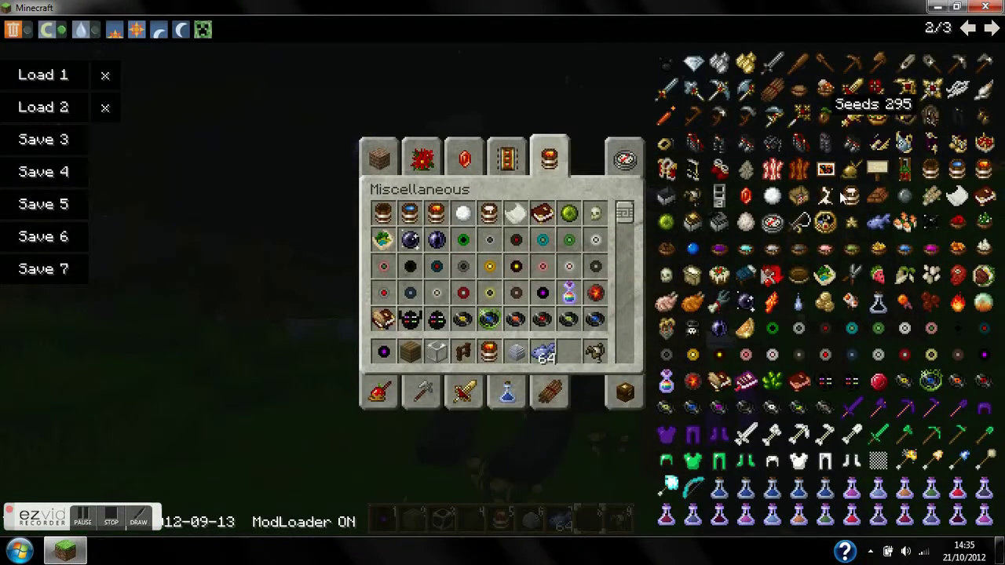
# Put the obsidian sword and the purple spawn item into the hotbar.
pyautogui.click(853, 404)
pyautogui.press('e')
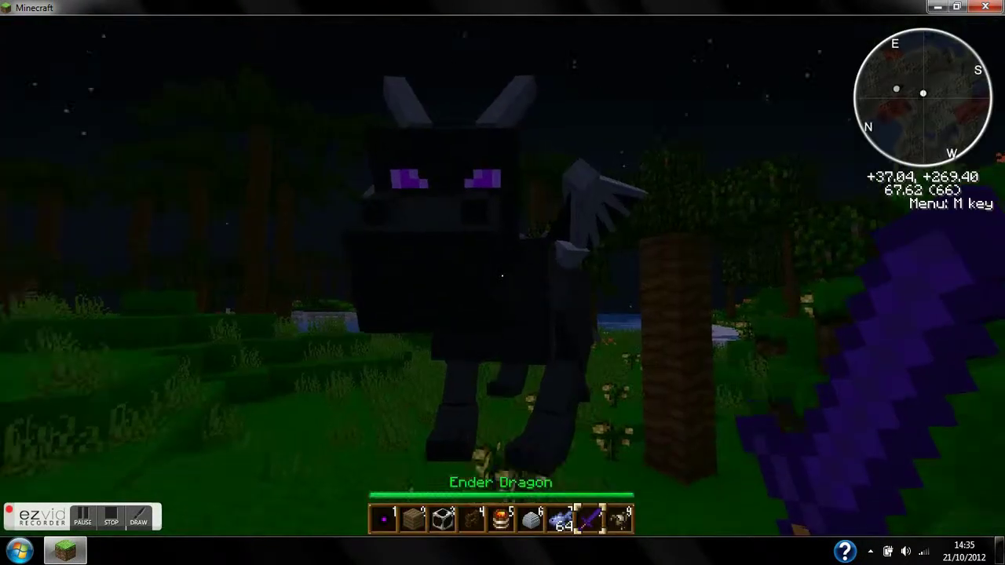
pyautogui.press('e')
pyautogui.press('Escape')
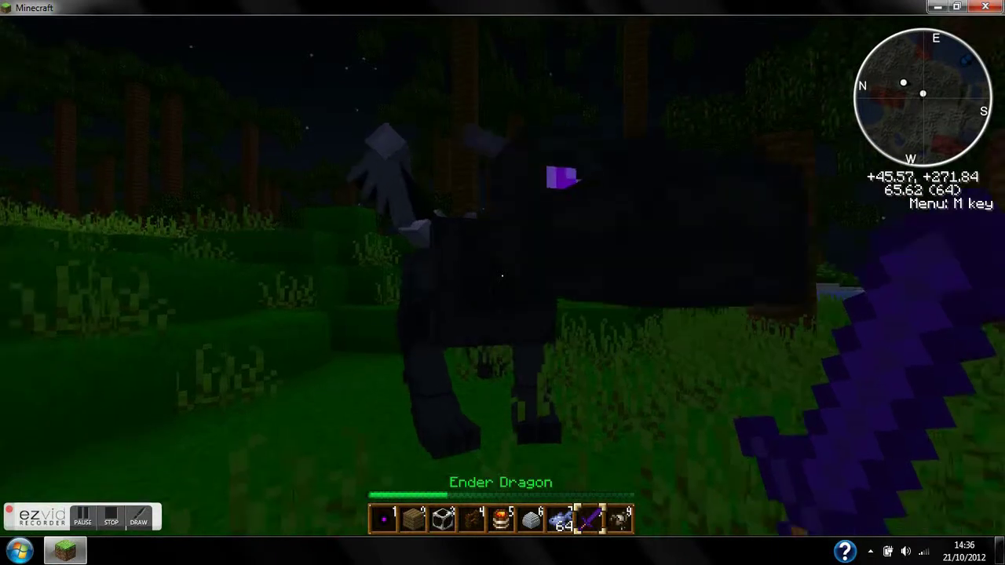
pyautogui.press('e')
pyautogui.click(542, 329)
pyautogui.press('Escape')
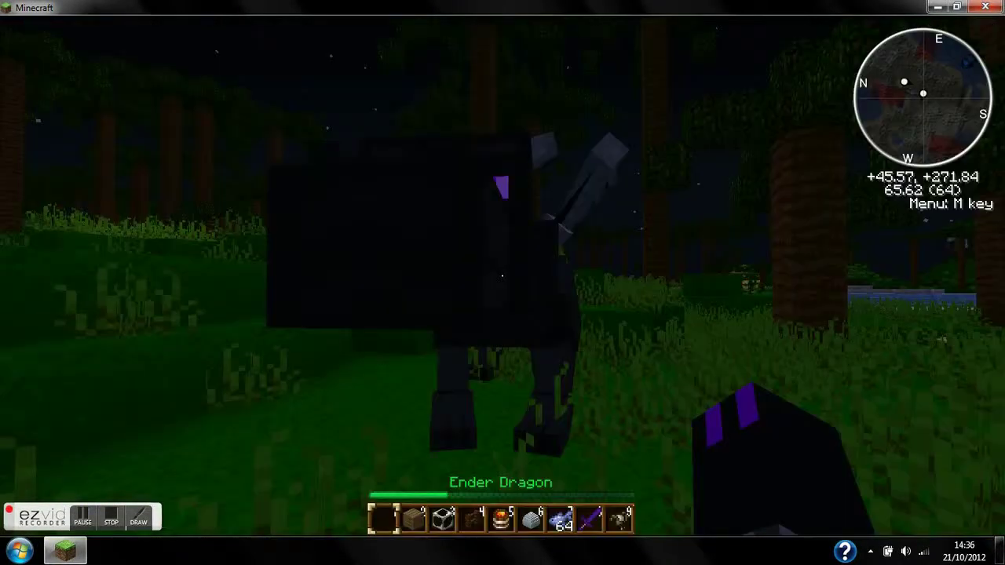
# Mount the young Ender Dragon, ride it in third-person view, then dismount onto the grass.
pyautogui.rightClick(503, 275)
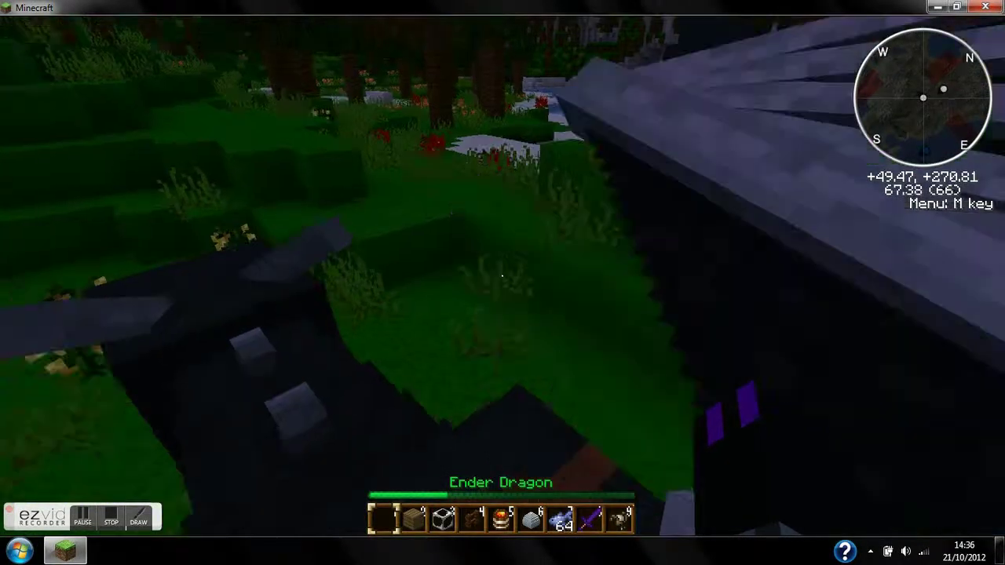
pyautogui.press('F5')
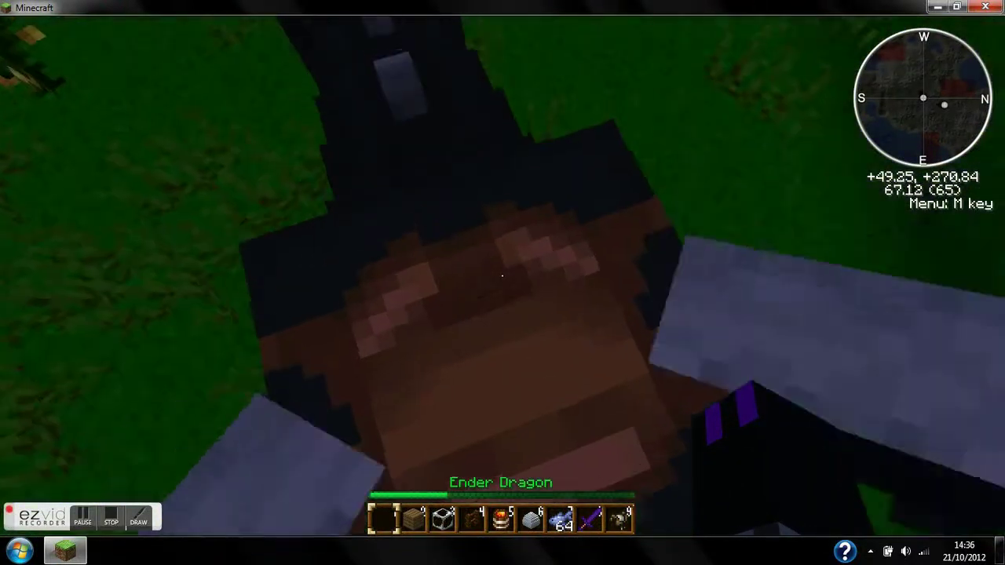
pyautogui.press('8')
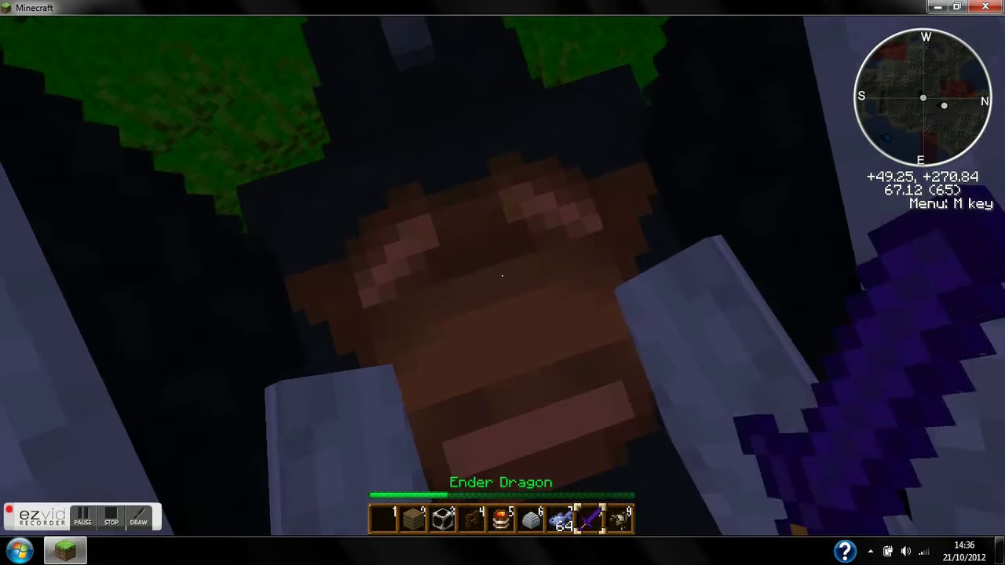
pyautogui.press('F5')
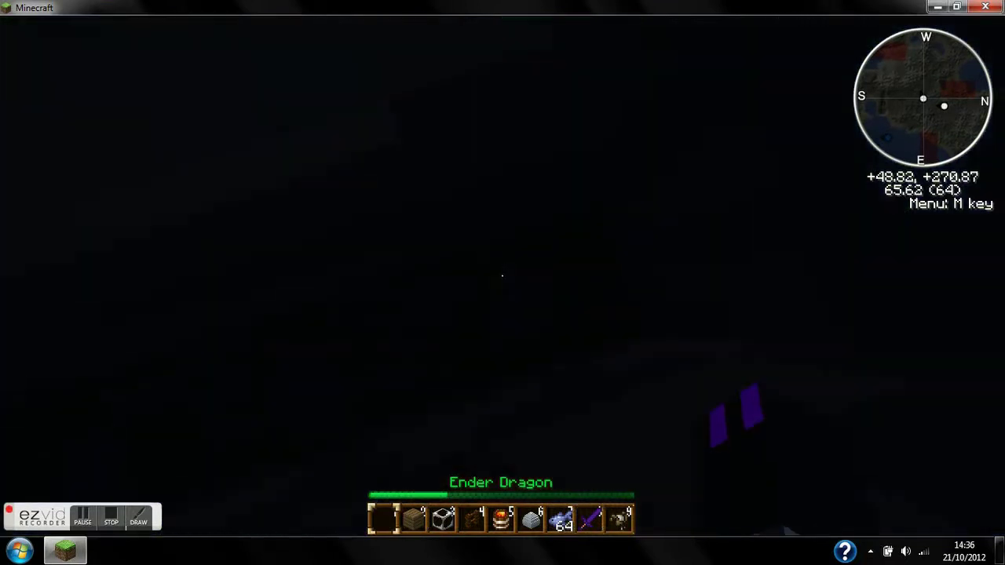
pyautogui.press('9')
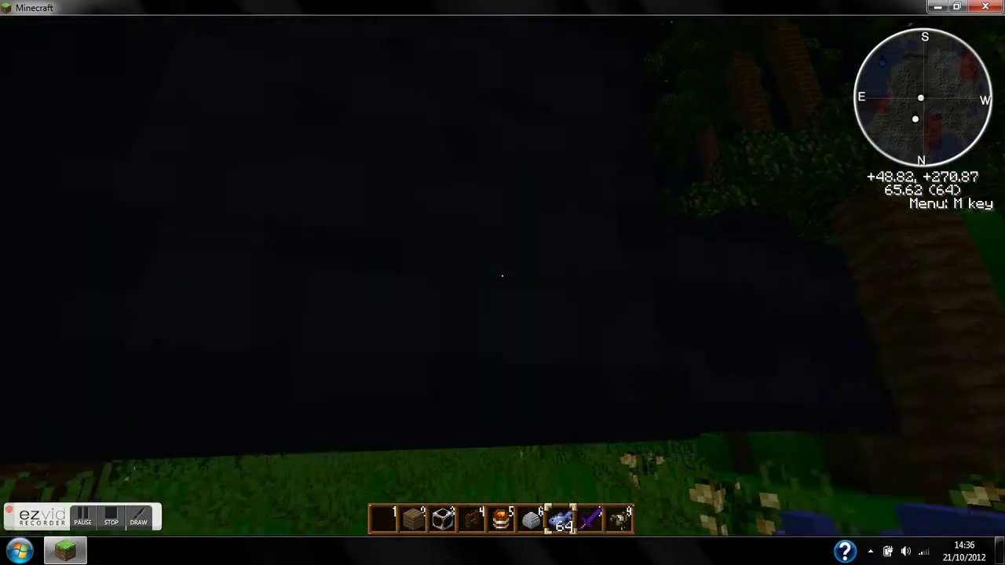
pyautogui.scroll(1, 502, 282)
# Strike the young Ender Dragon three times with the obsidian sword.
pyautogui.click(502, 282)
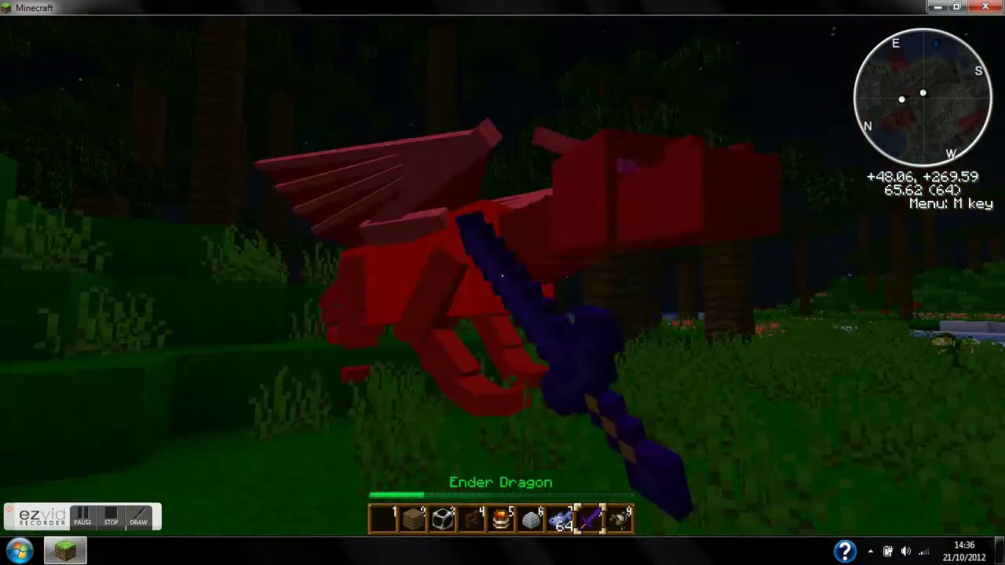
pyautogui.click(502, 283)
pyautogui.click(503, 282)
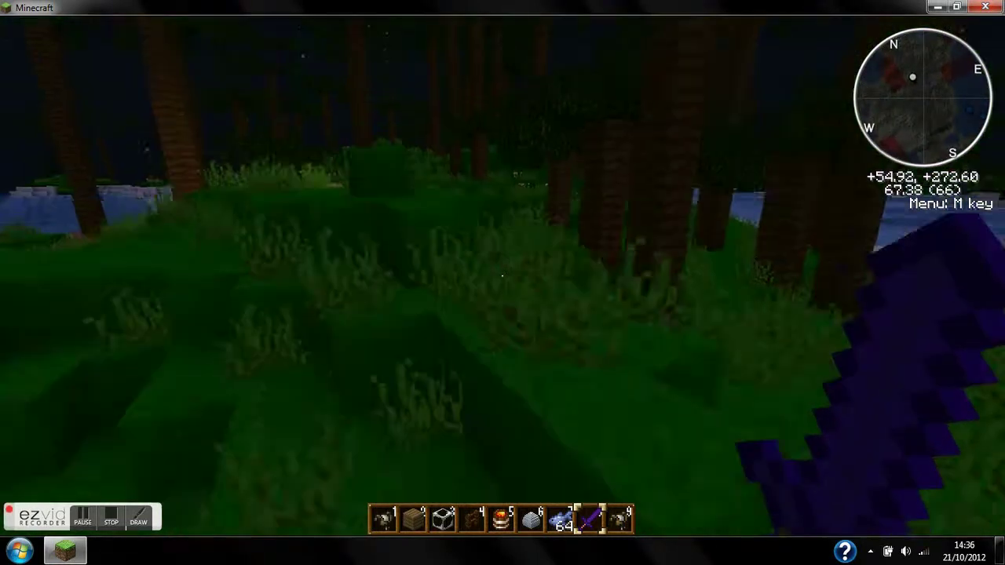
# Walk through the jungle to the wooden frame and circle the glass pit to see the egg.
pyautogui.press('w')
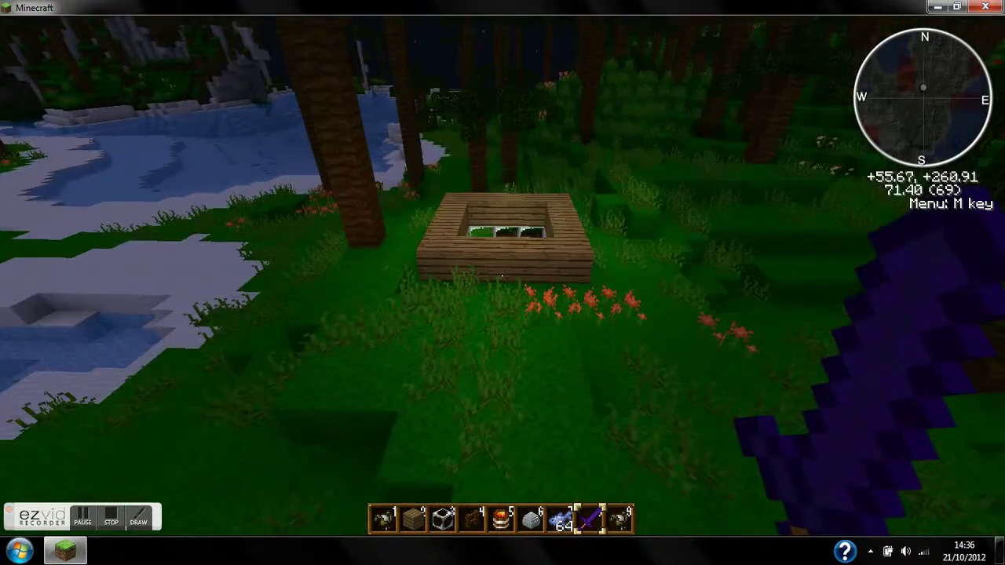
pyautogui.press('w')
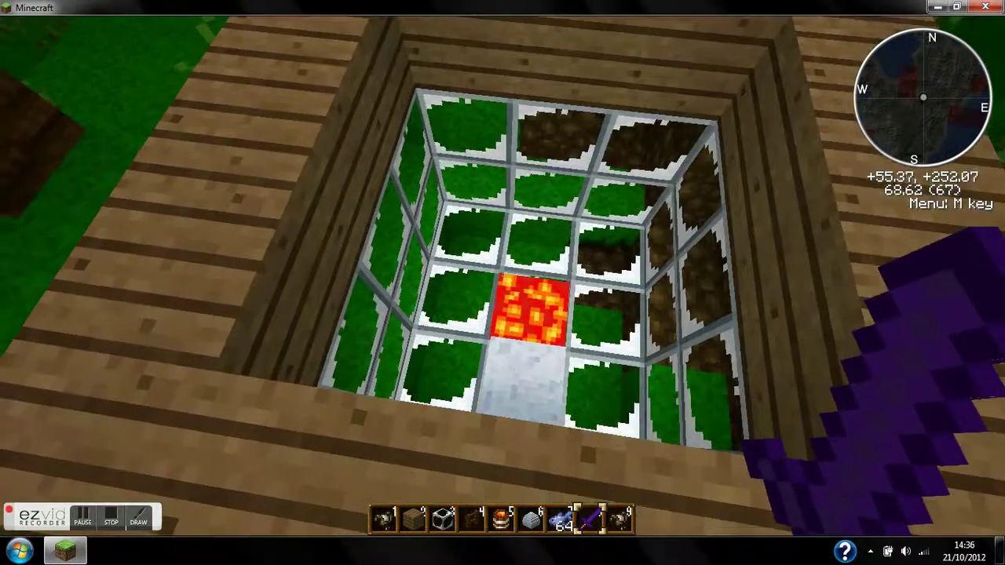
pyautogui.press('w')
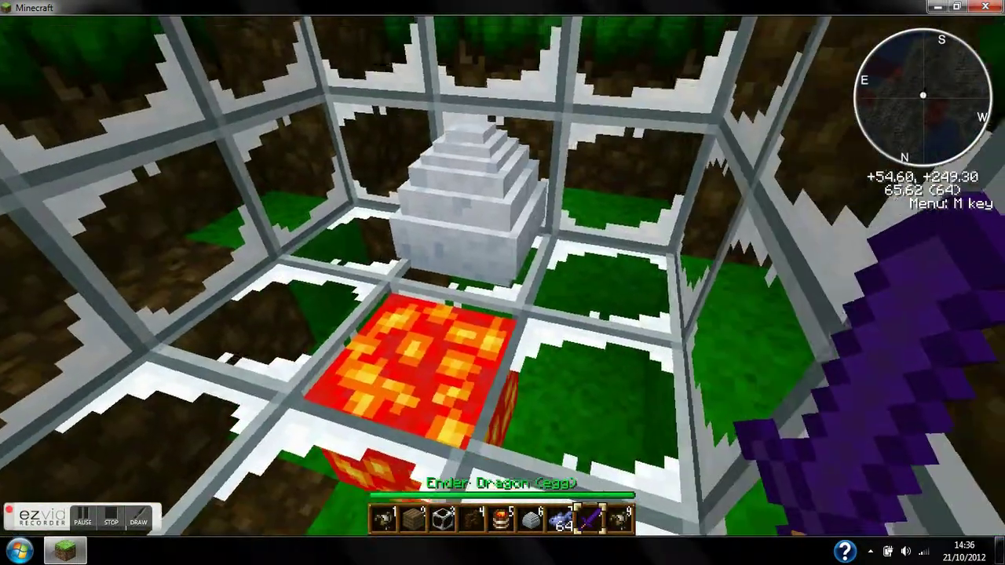
pyautogui.press('e')
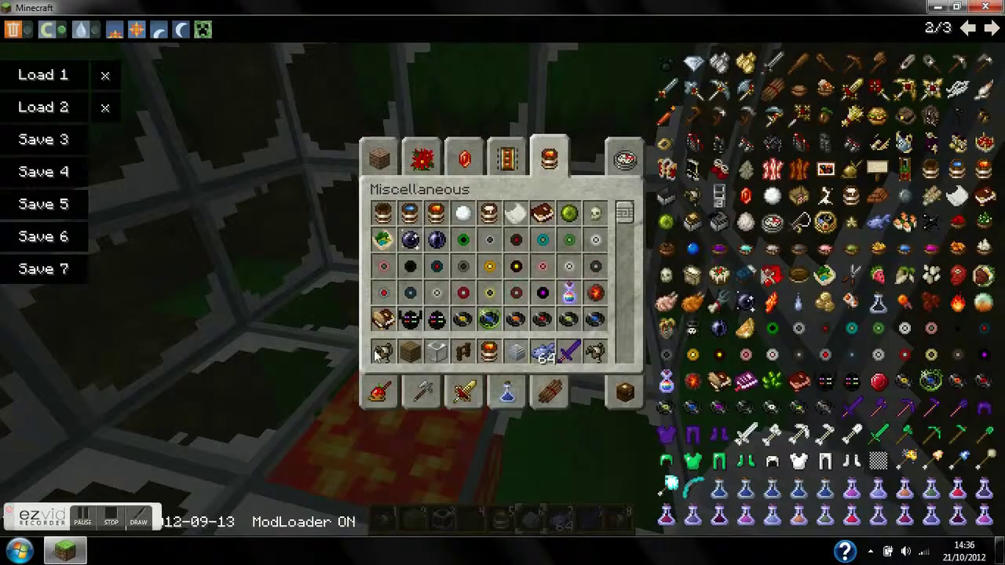
pyautogui.press('Escape')
# Fly above the chamber and look down on the egg beside the lava.
pyautogui.press('space')
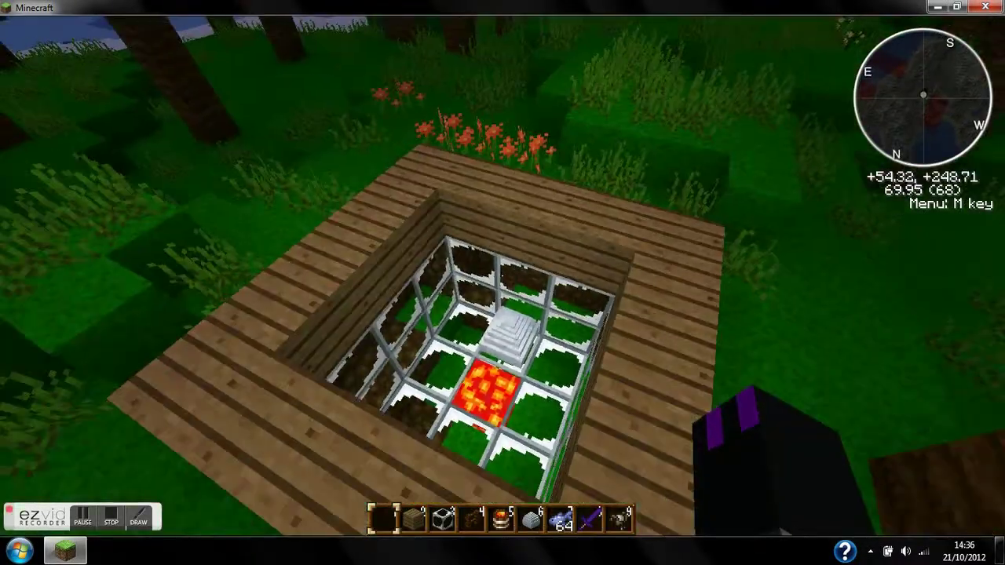
pyautogui.press('space')
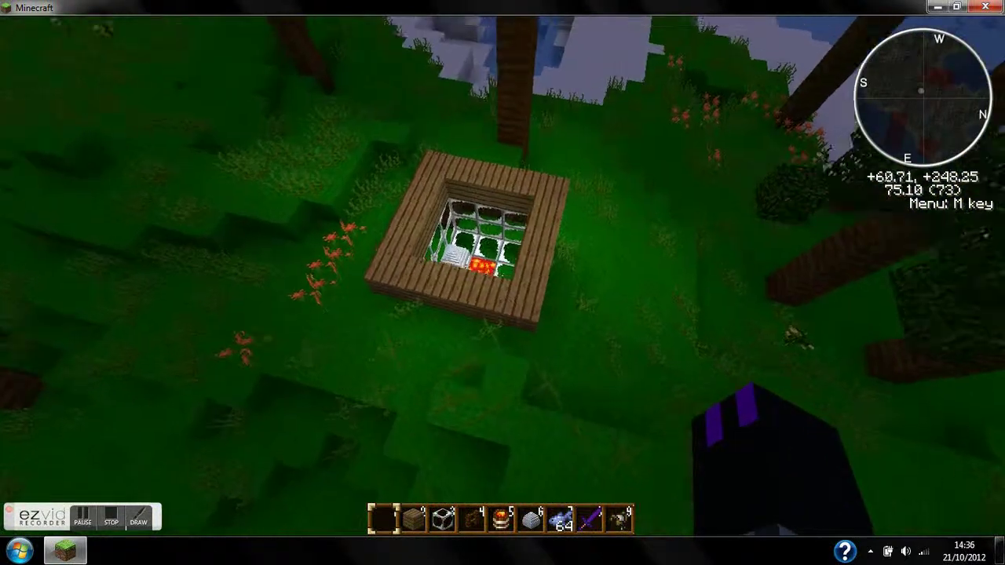
pyautogui.press('shift')
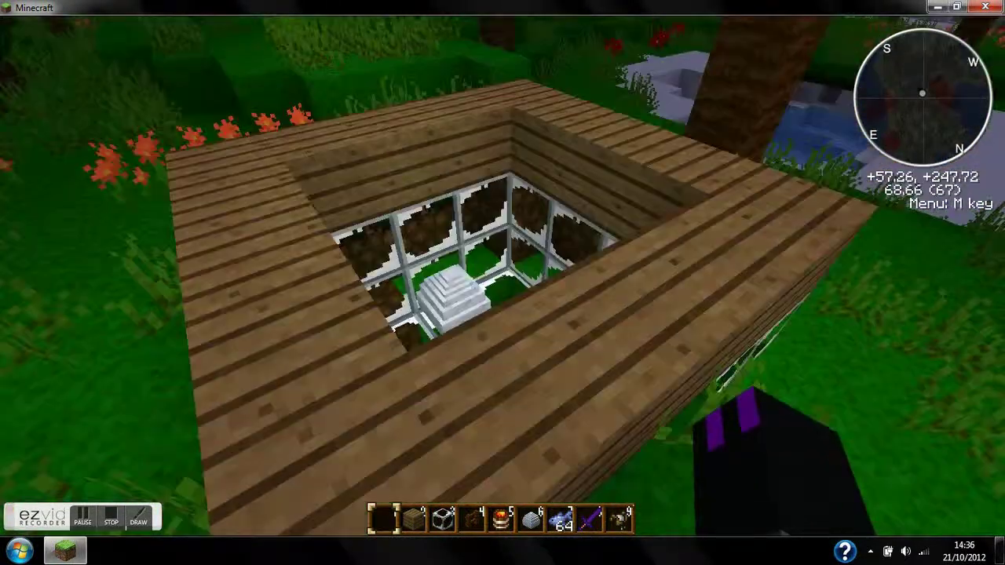
pyautogui.rightClick(502, 283)
pyautogui.scroll(-1, 503, 282)
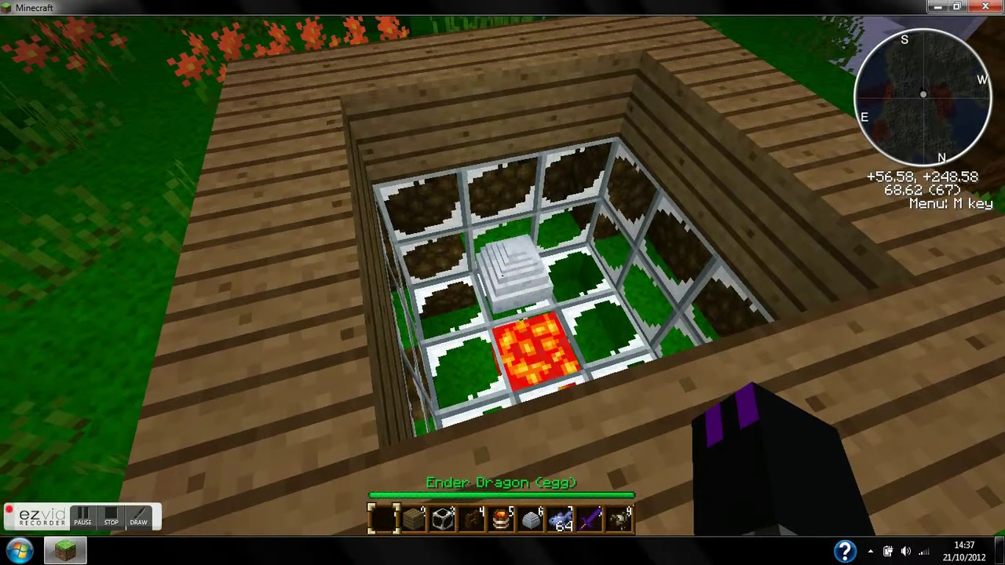
pyautogui.press('space')
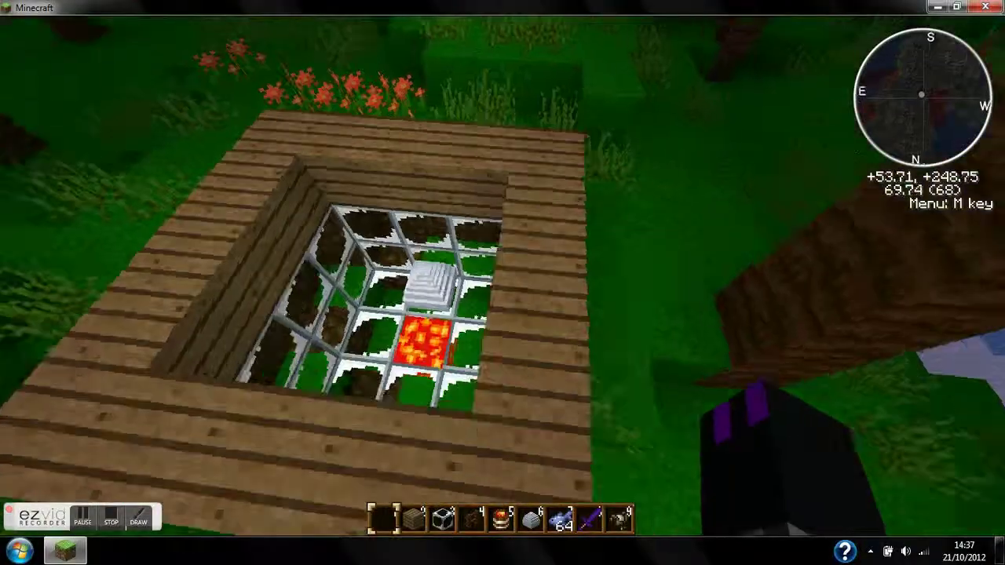
pyautogui.press('w')
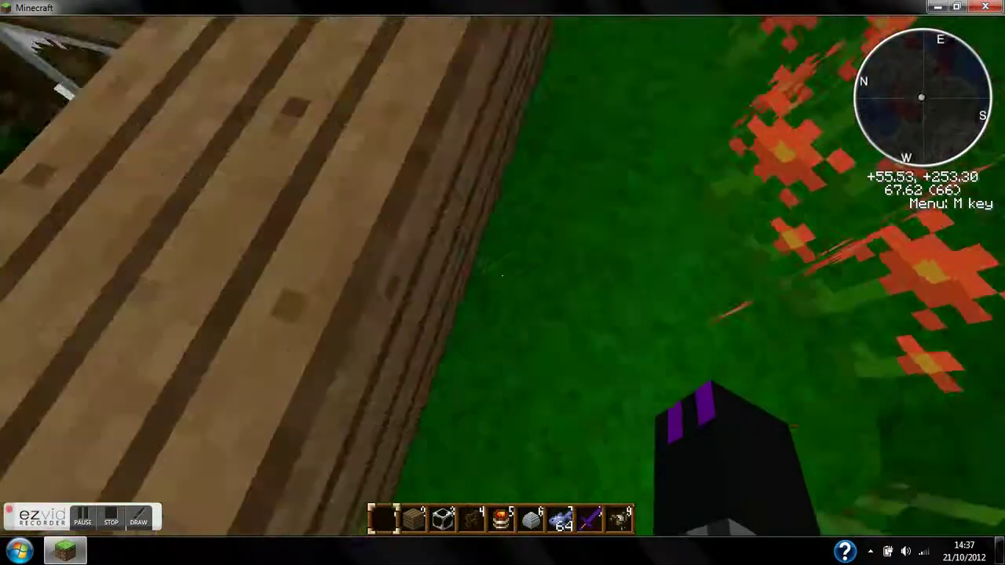
pyautogui.press('w')
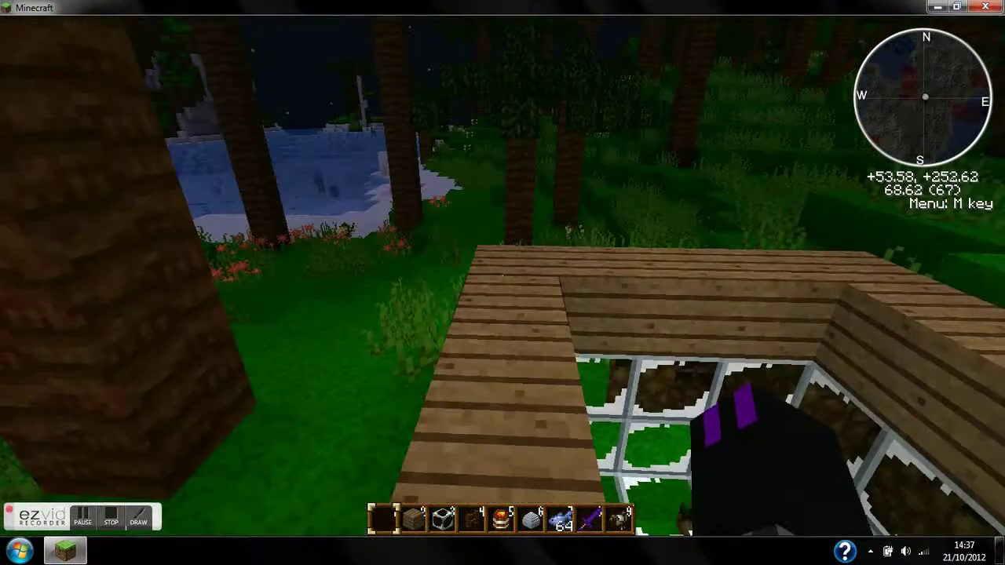
# View the player on the chamber's wooden rim from outside and look up toward the night sky.
pyautogui.press('w')
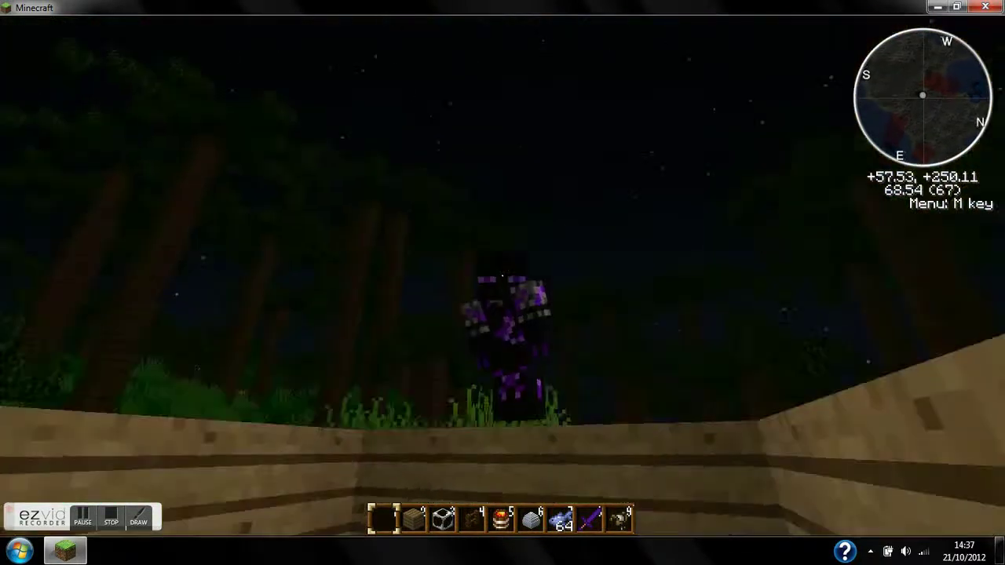
pyautogui.press('e')
pyautogui.press('e')
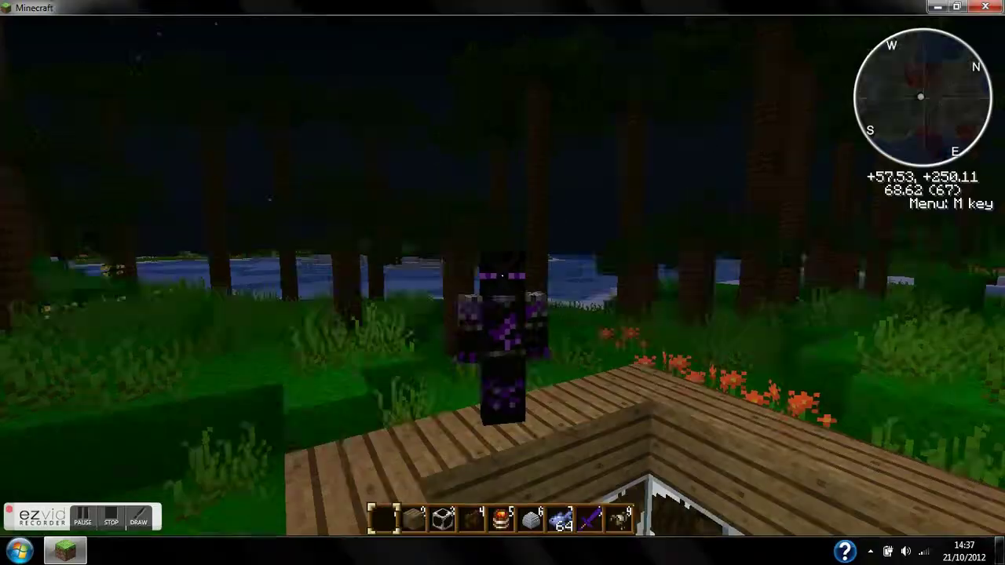
pyautogui.press('e')
pyautogui.press('e')
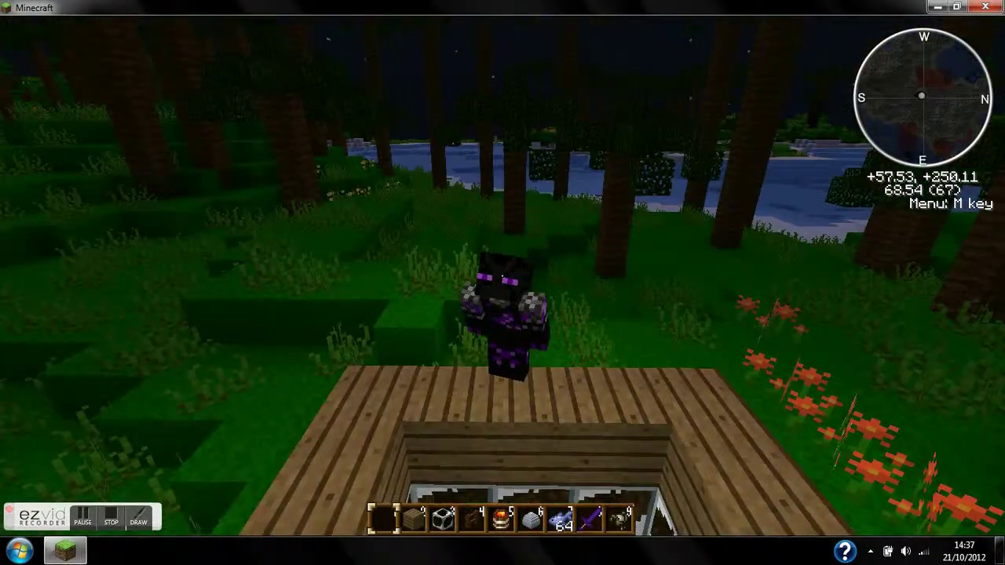
pyautogui.press('space')
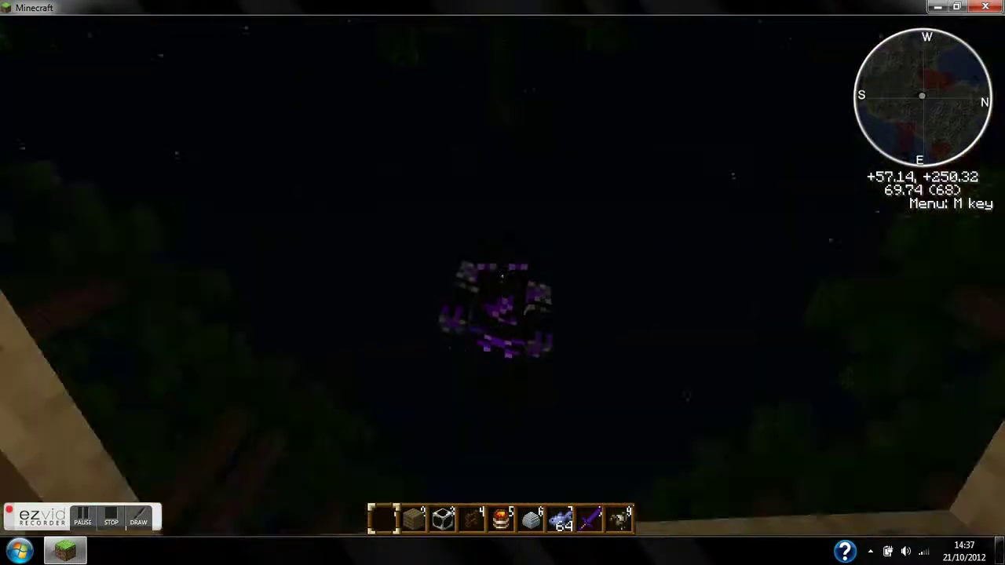
pyautogui.press('F5')
# Close the creative inventory.
pyautogui.press('e')
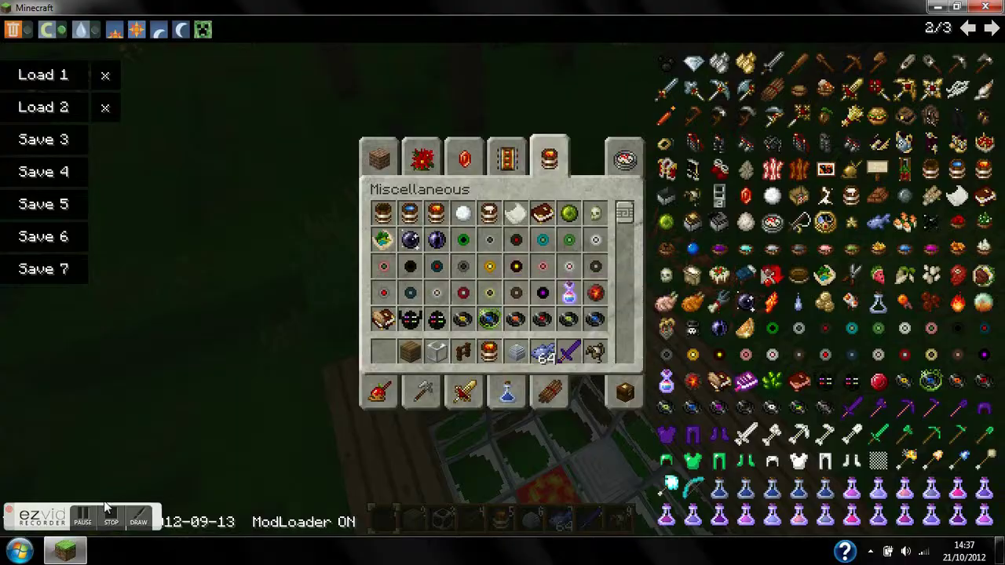